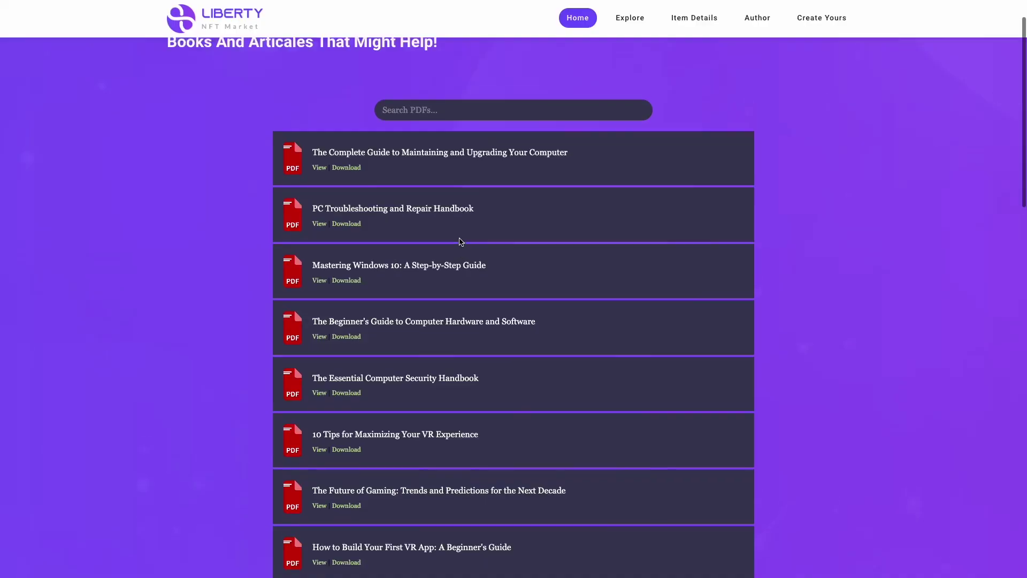
Search the Liberty page's PDF list for "The"
scroll(468, 204, up, 1)
click(480, 164)
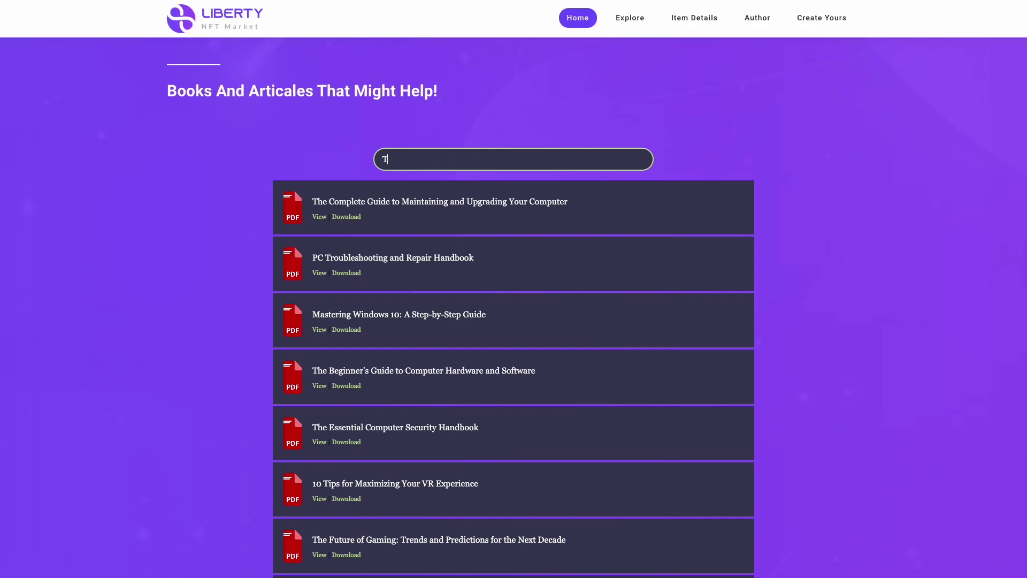
text(The)
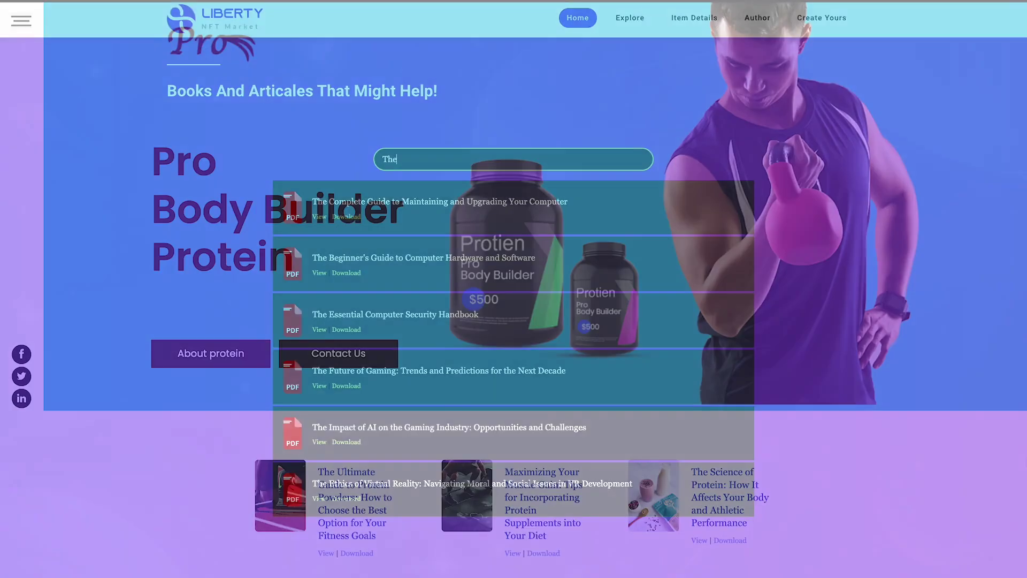
Scroll the volunteering page's embedded PDF viewer to page 2 of 6, "First page of PDF"
scroll(514, 289, down, 3)
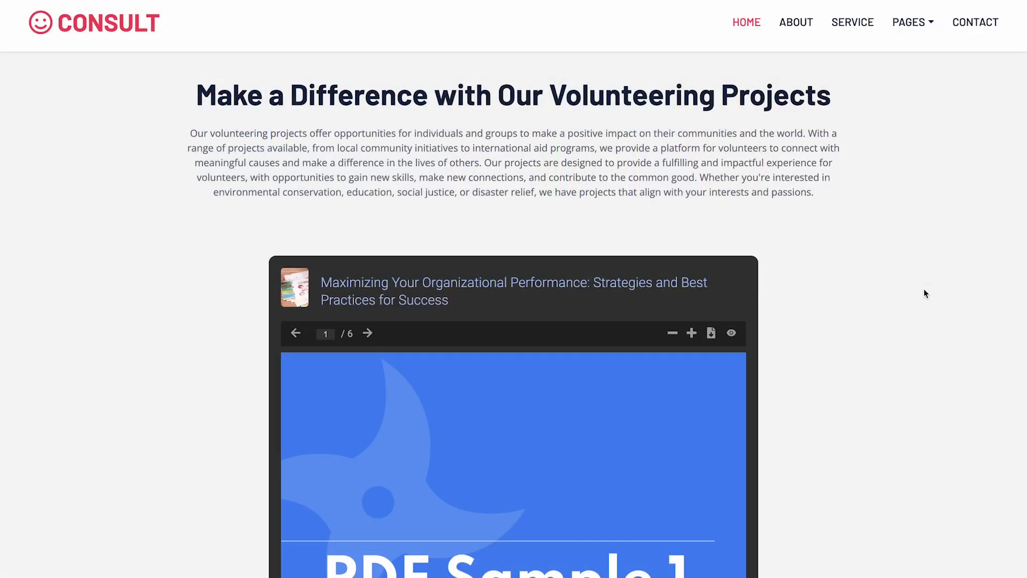
scroll(928, 293, down, 3)
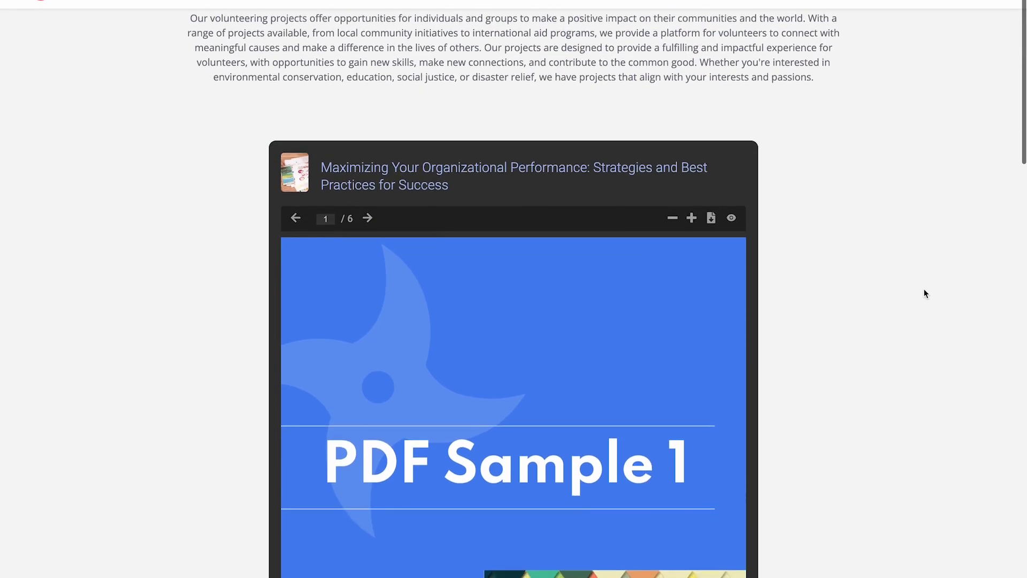
scroll(926, 293, down, 2)
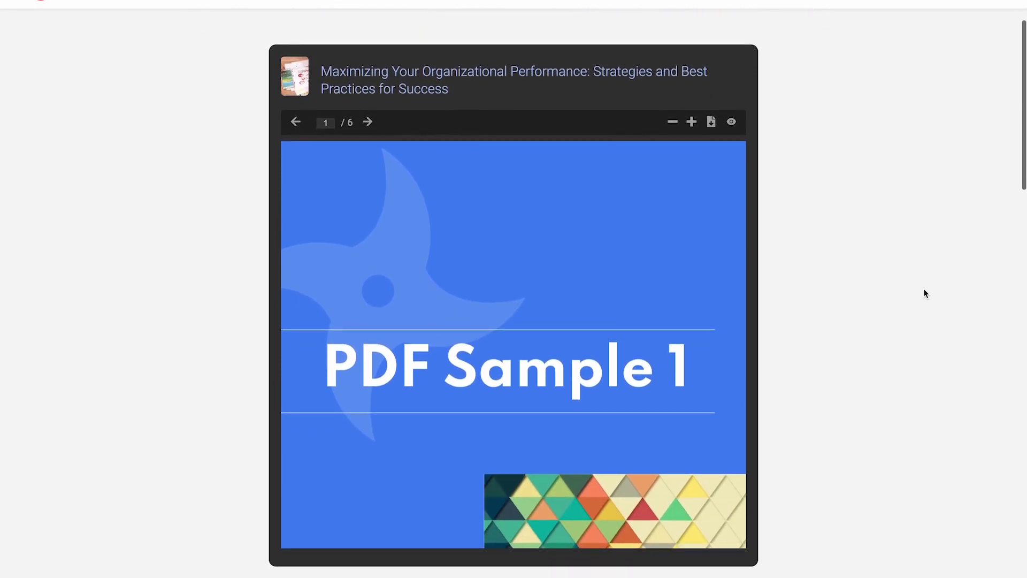
scroll(637, 264, down, 5)
scroll(638, 264, down, 2)
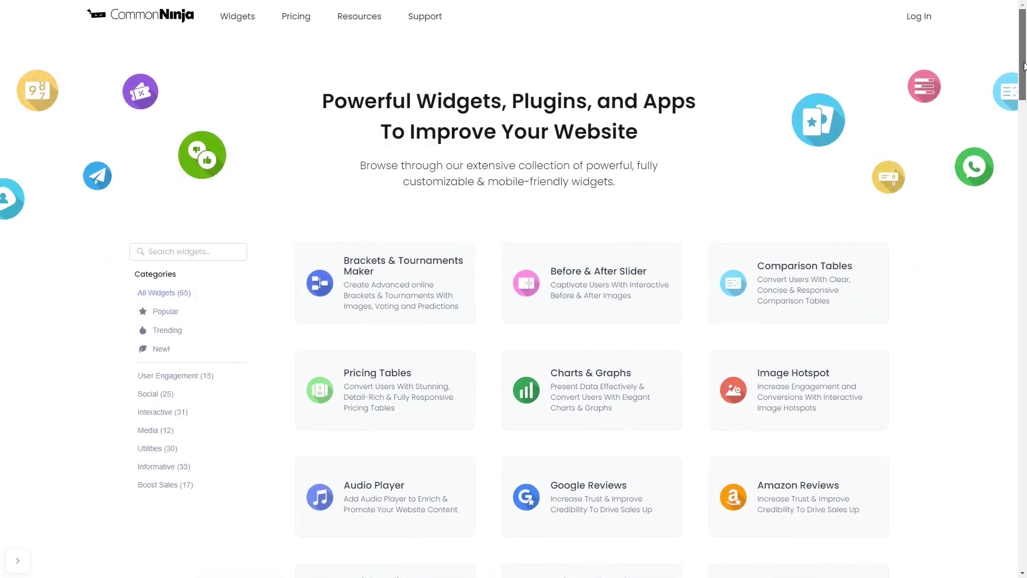
Find PDF Viewer in the widget catalogue and create a new PDF gallery with it
scroll(1025, 69, down, 1)
drag(1025, 70, 1025, 367)
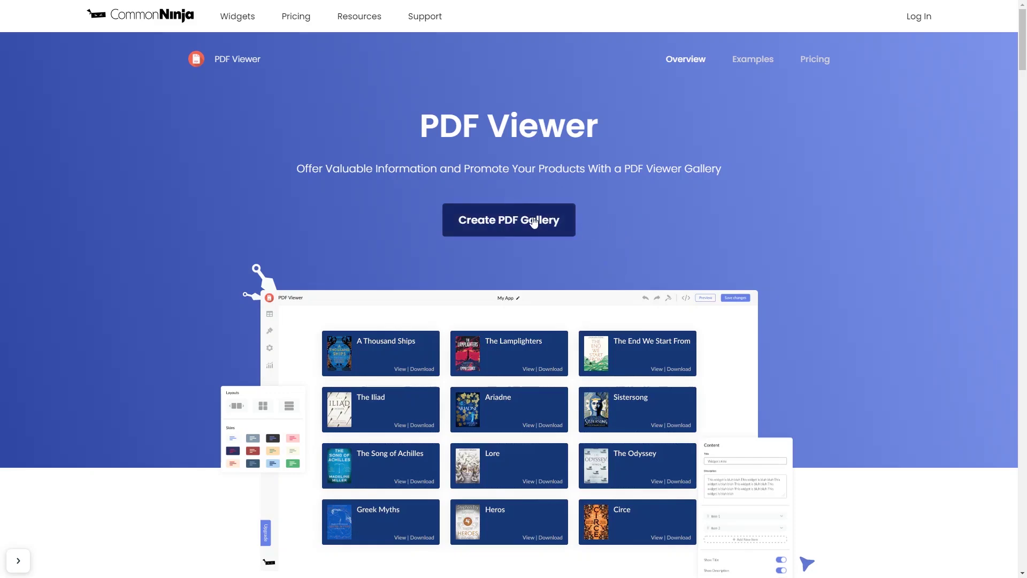
click(534, 222)
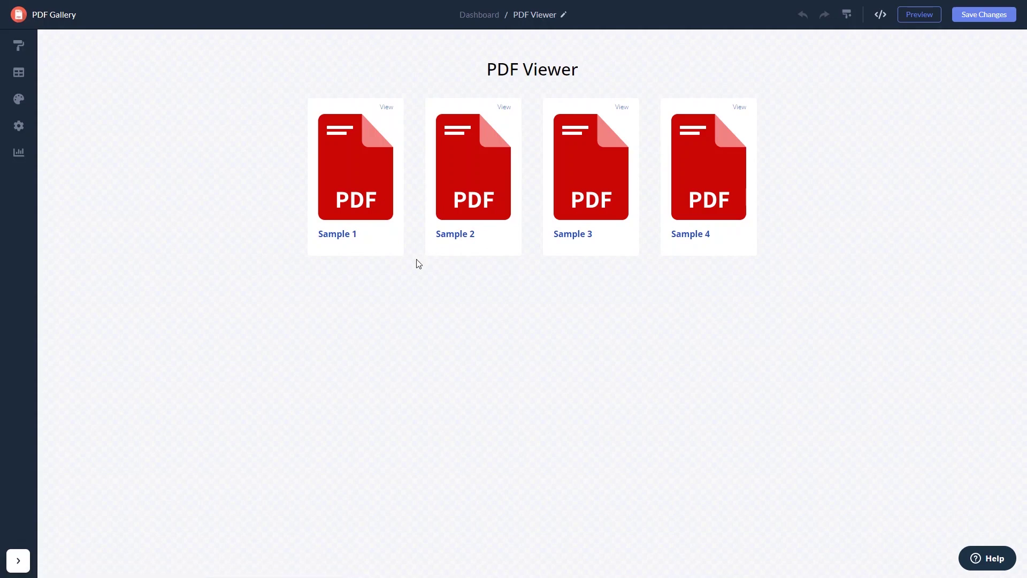
Review Sample 1's file details, then set the gallery to a one-column list layout
click(24, 73)
click(80, 104)
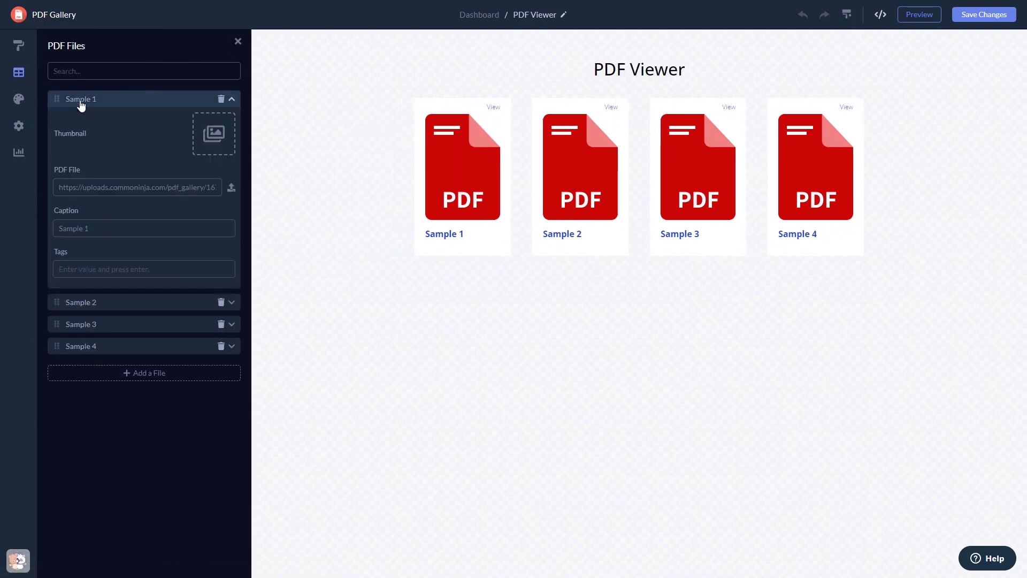
click(19, 46)
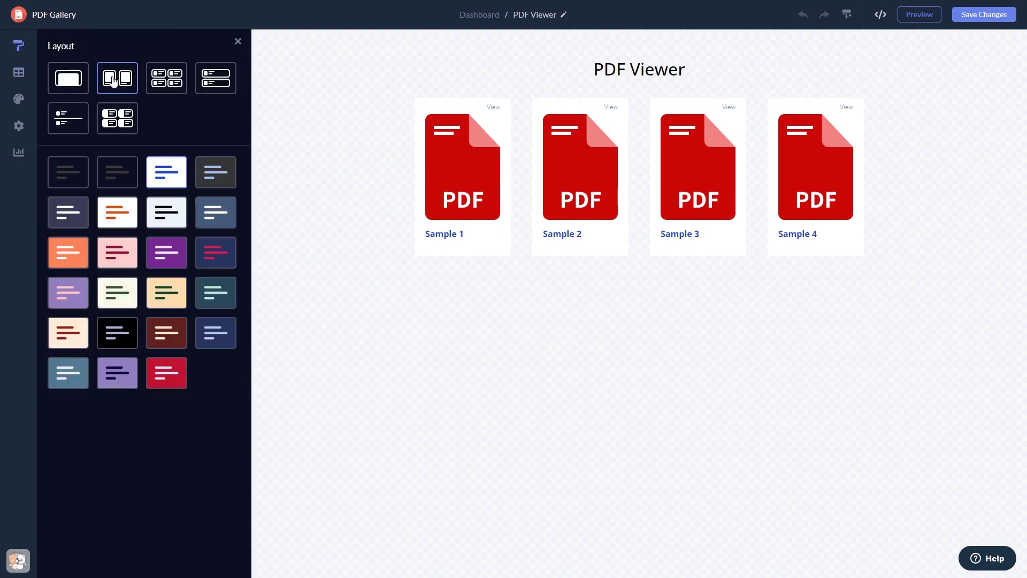
click(155, 83)
click(216, 82)
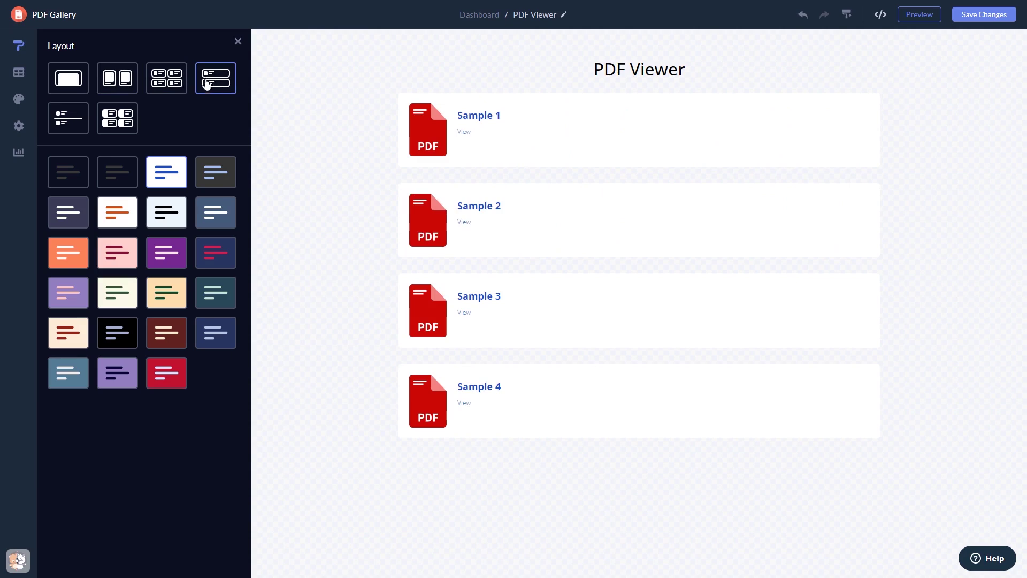
Try the no-background, separator, white, light-blue and purple card skins before settling on pink cards
click(79, 170)
click(109, 171)
click(171, 182)
click(170, 219)
click(172, 253)
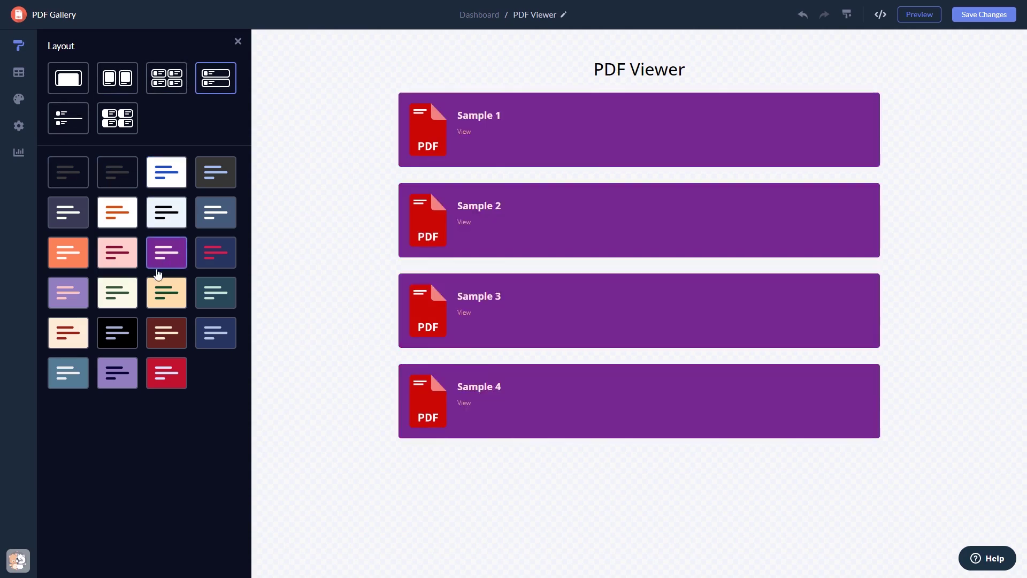
click(119, 255)
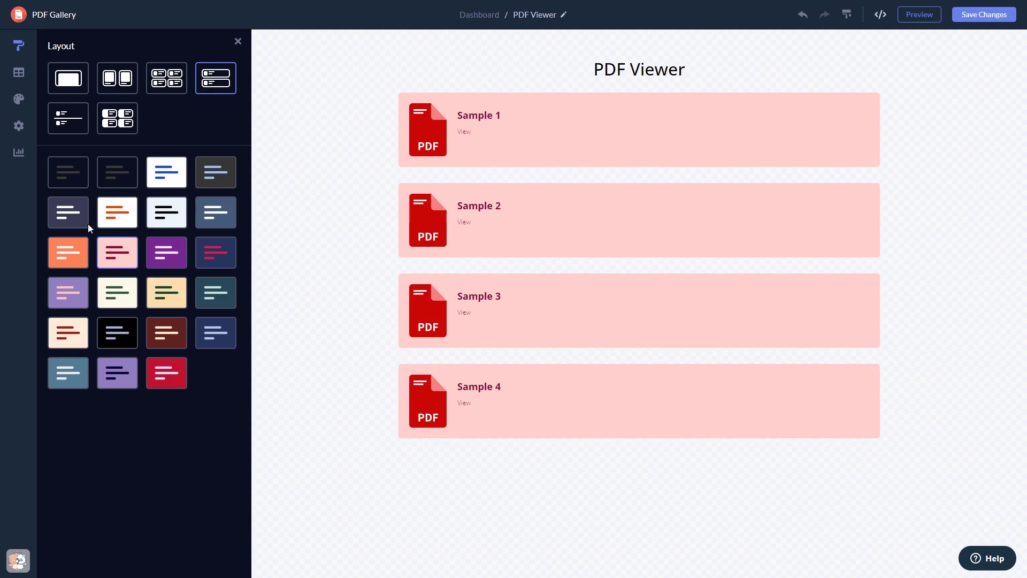
click(22, 101)
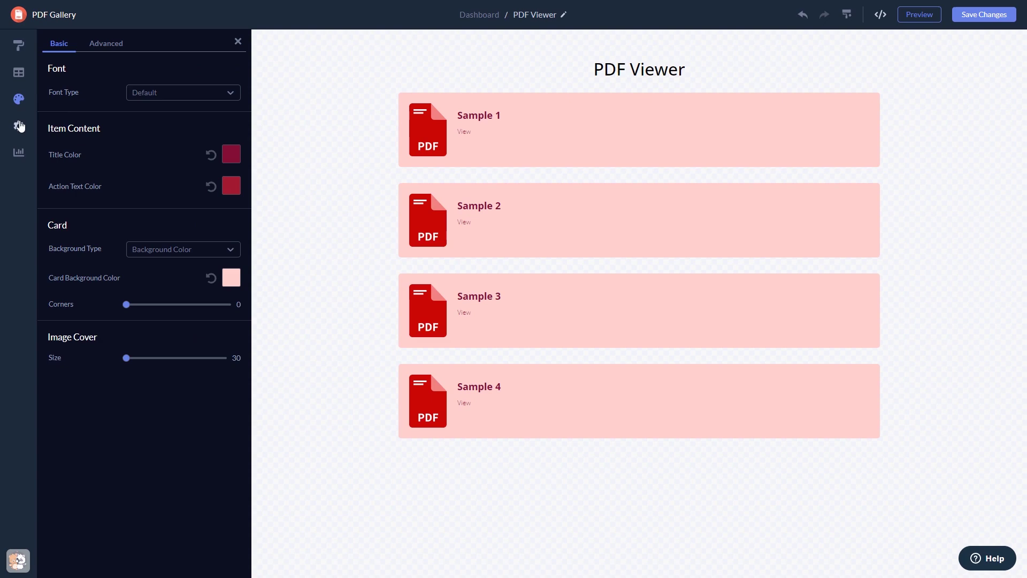
Review the gallery's General Settings, then return to the Widgets dashboard showing My Widget
click(19, 126)
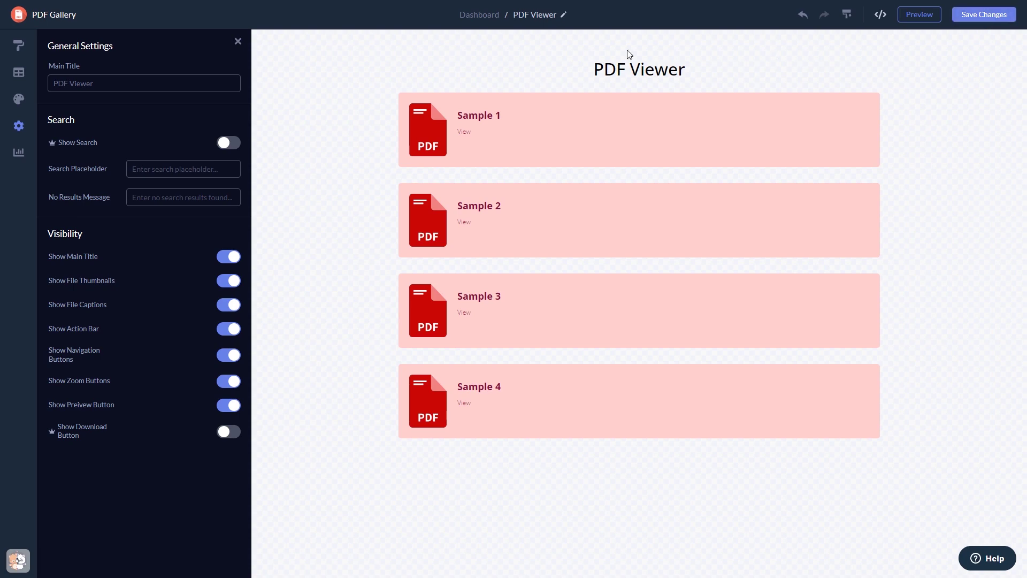
click(488, 16)
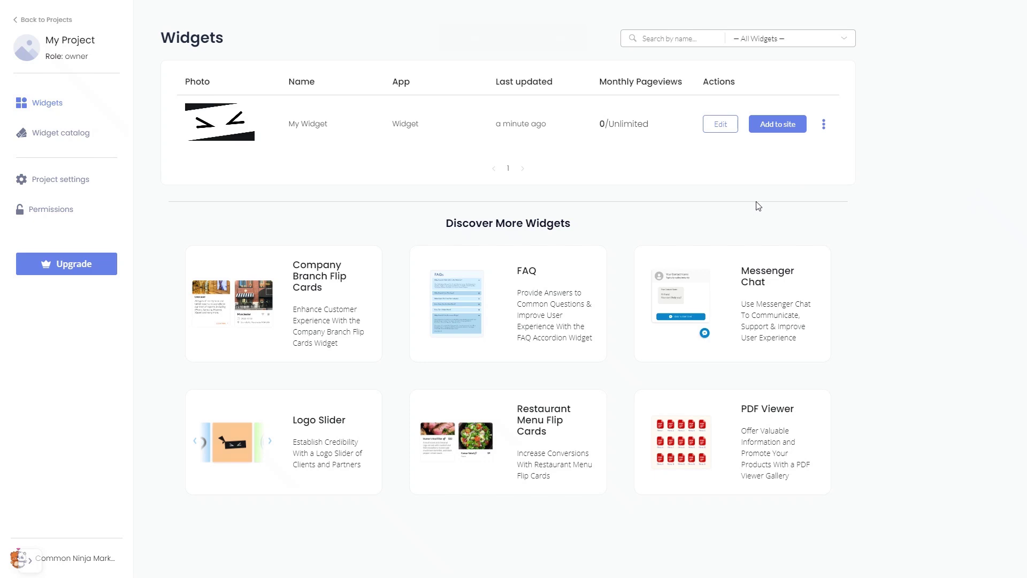
Copy My Widget's installation code and close the Installation Code window
click(783, 130)
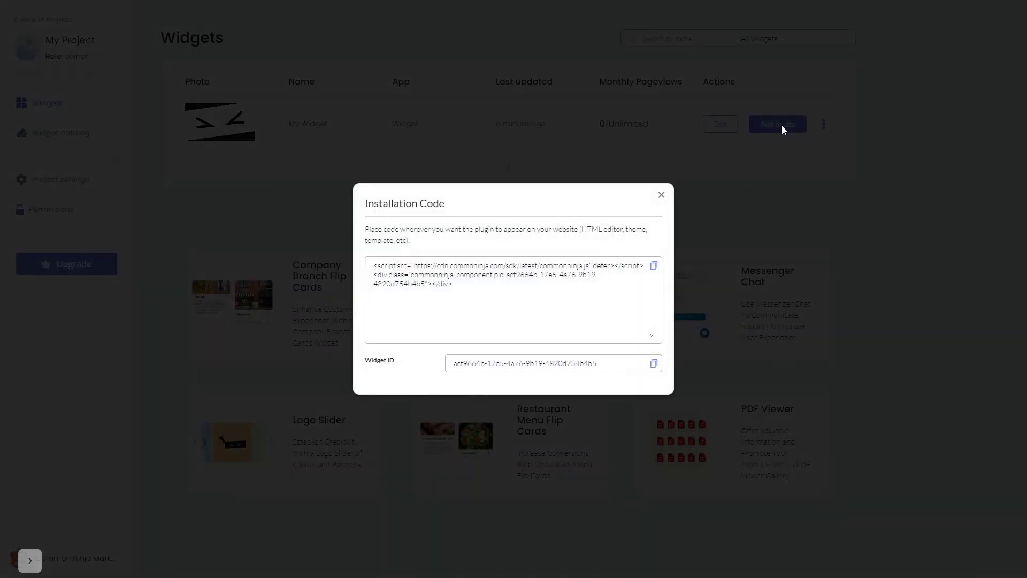
click(654, 266)
click(663, 195)
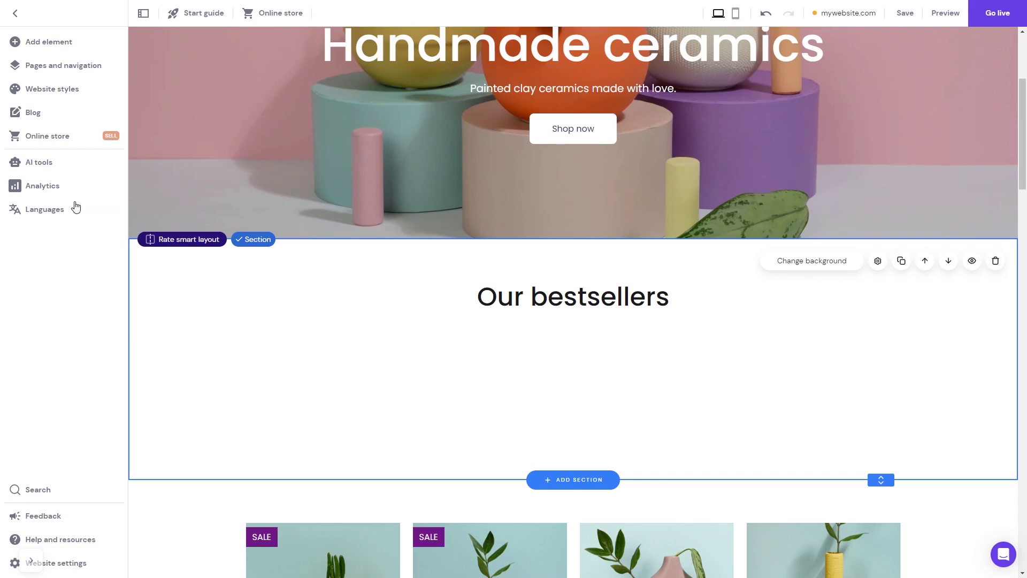
Place an Embed code element under the Our bestsellers heading, widening it left and stretching it taller
click(58, 50)
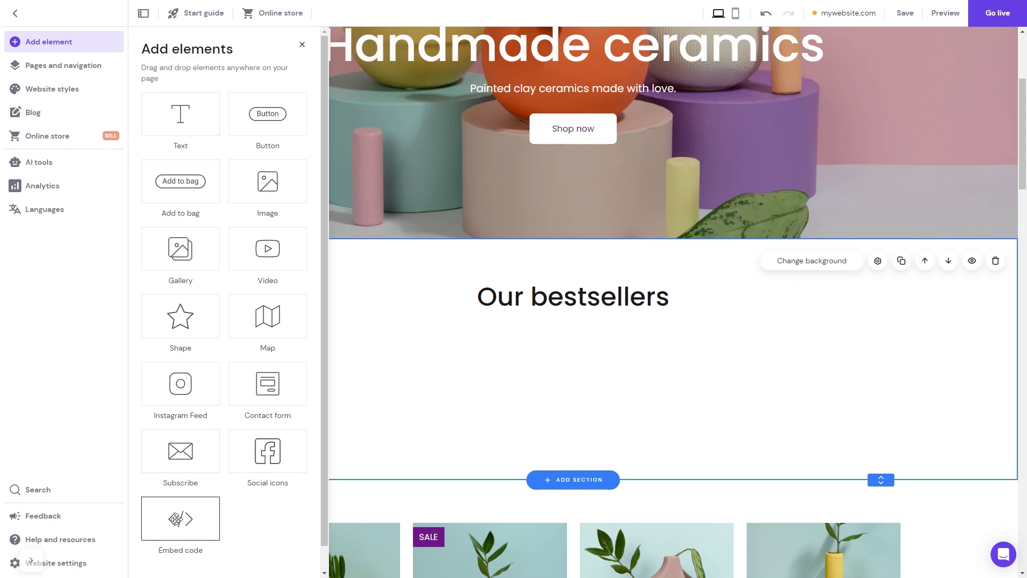
drag(176, 519, 580, 381)
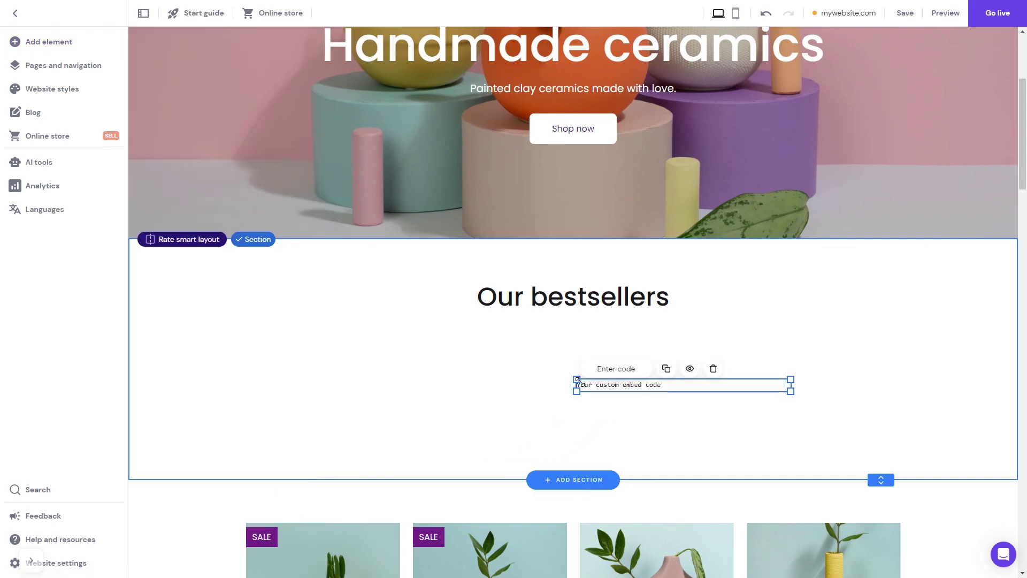
drag(617, 392, 300, 388)
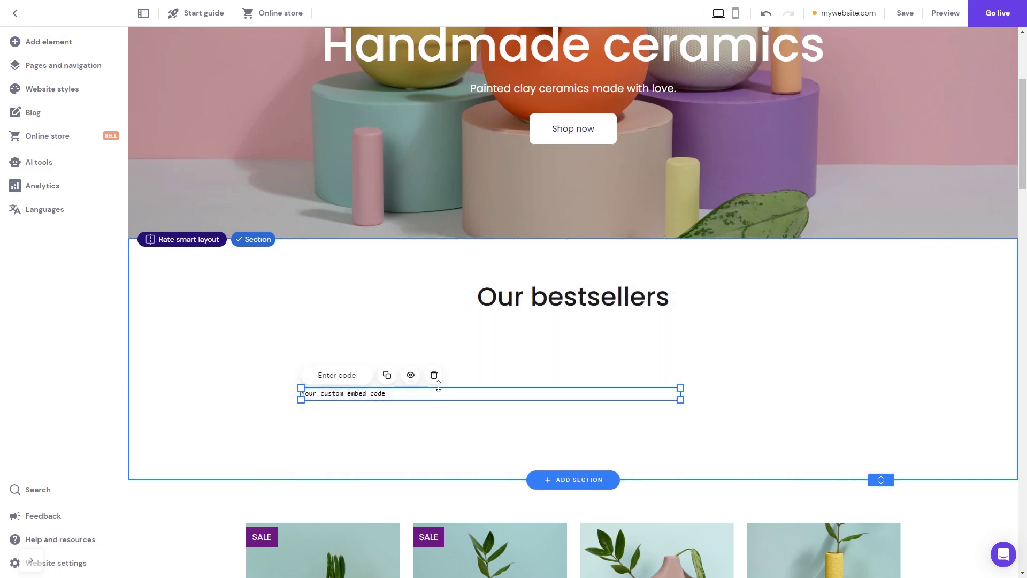
drag(438, 386, 452, 323)
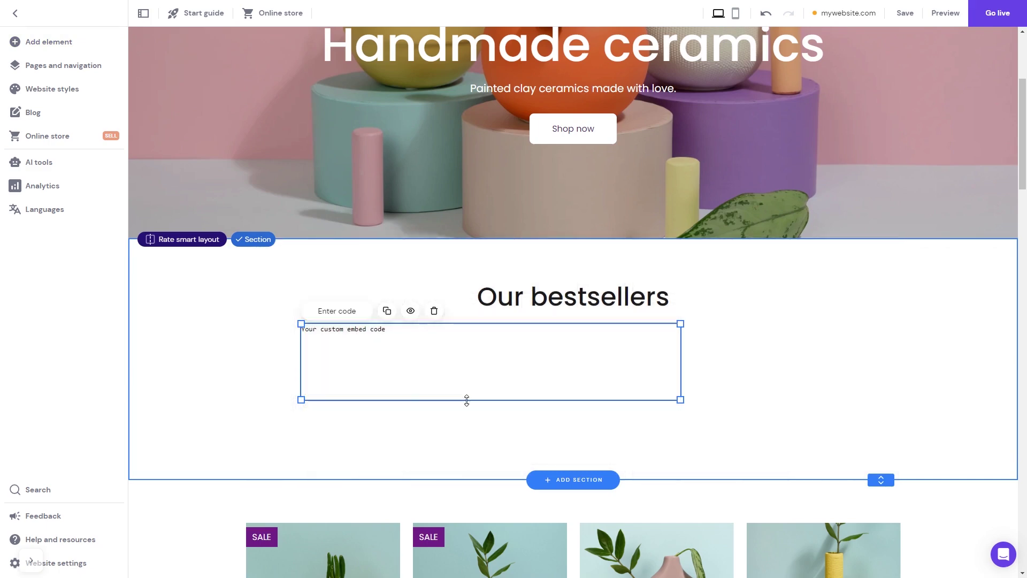
drag(466, 400, 470, 465)
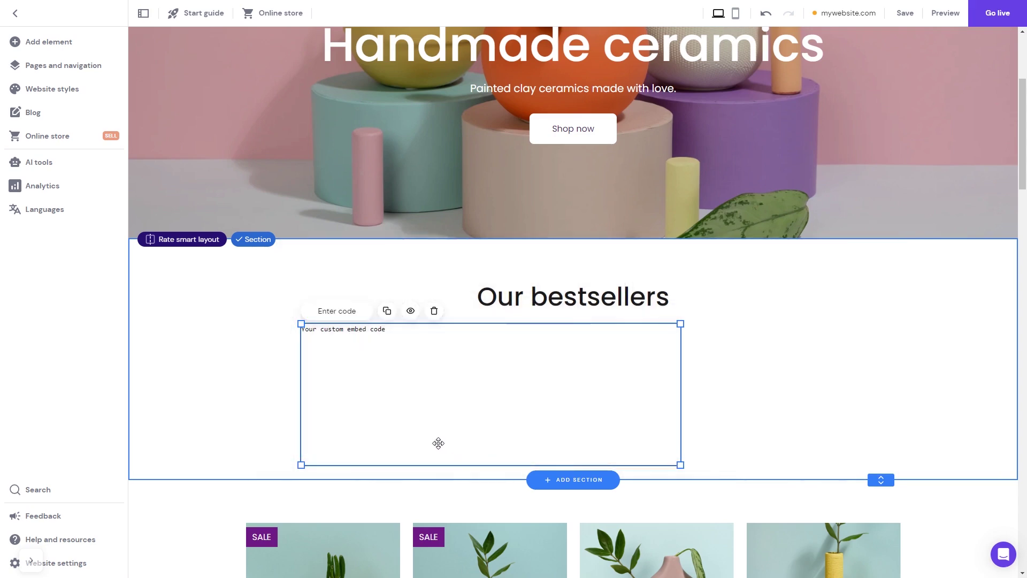
Replace the embed placeholder with the pasted Common Ninja snippet, then search a site's PDF list for "The"
click(343, 314)
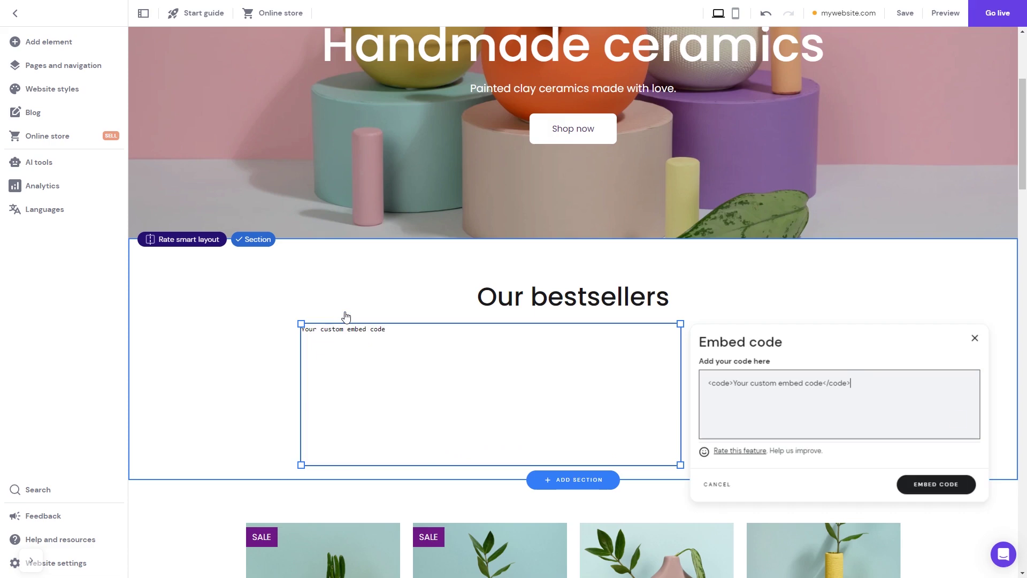
triple_click(731, 385)
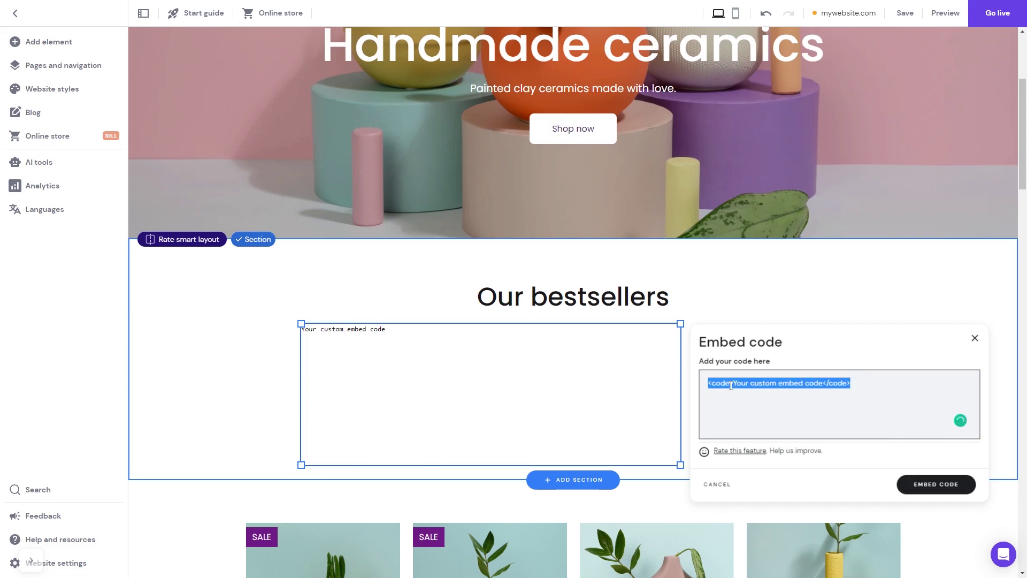
key(ctrl+v)
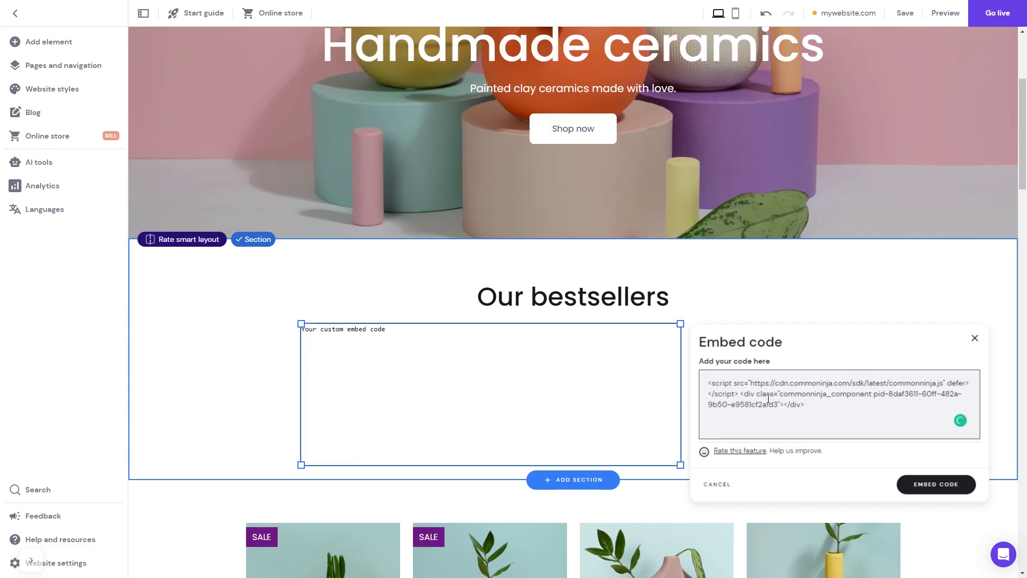
click(924, 487)
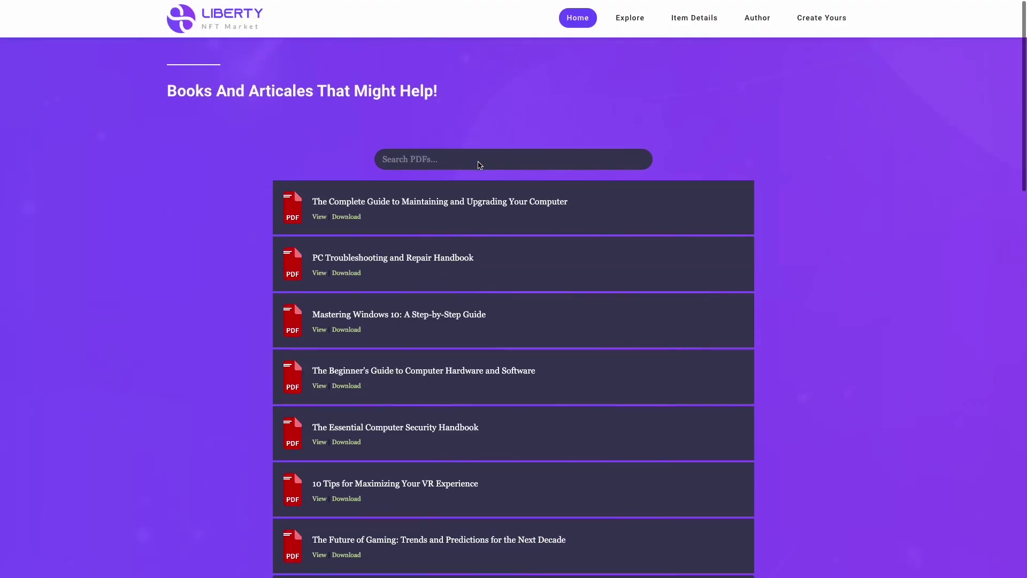
click(480, 161)
text(The)
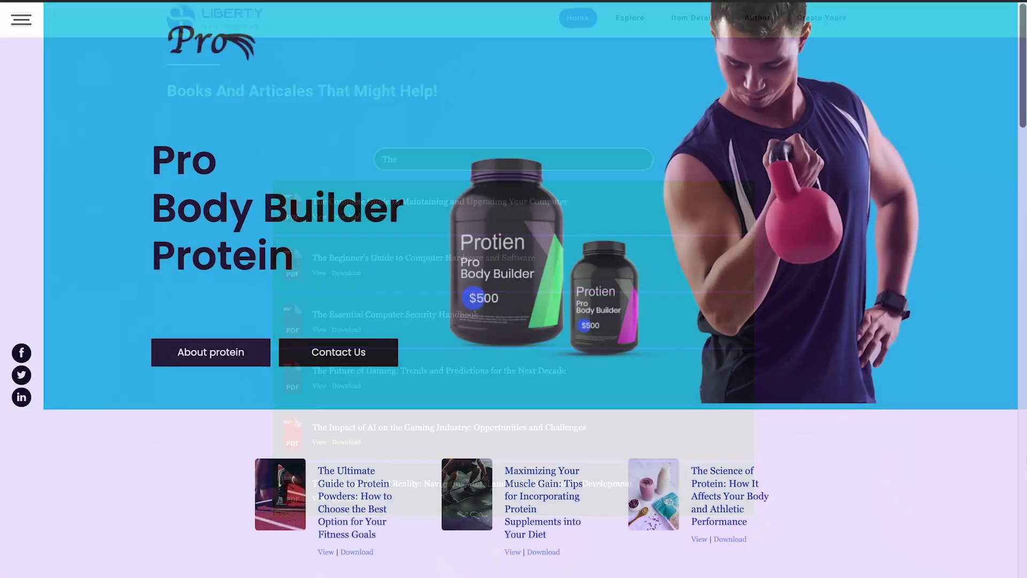
Scroll a sample site down to its embedded PDF viewer, reaching page 2 of 6
scroll(514, 289, down, 3)
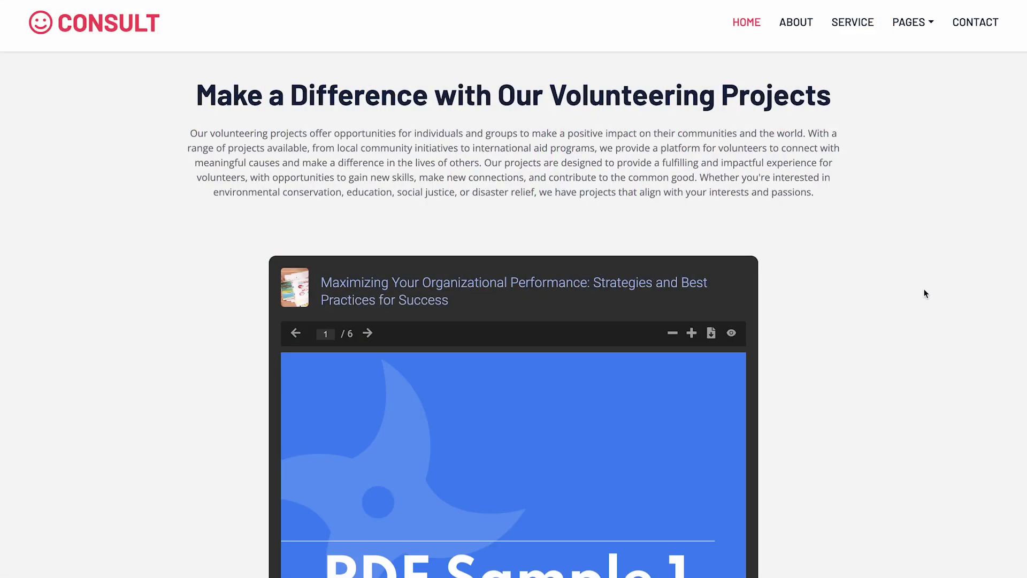
scroll(925, 293, down, 3)
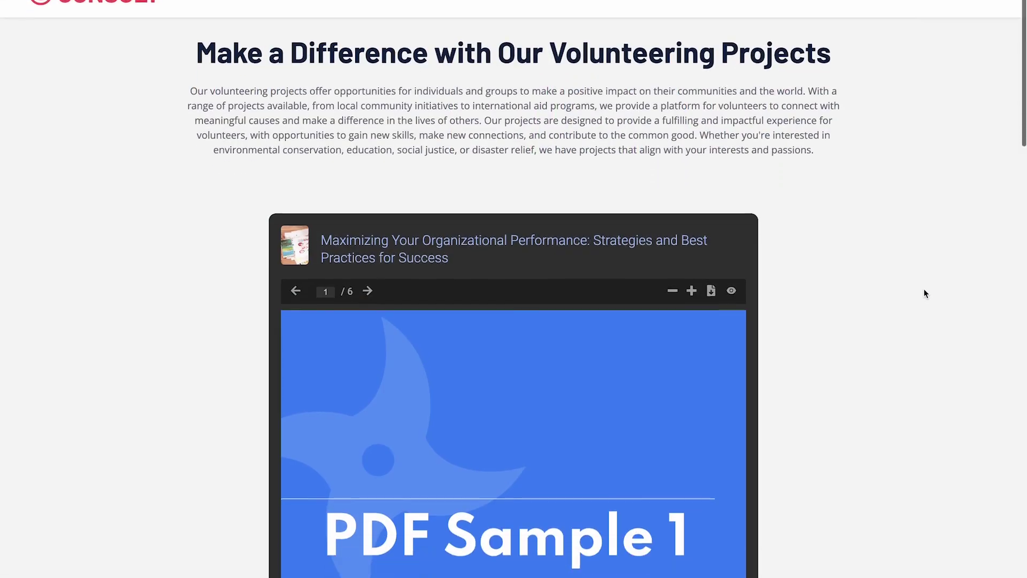
scroll(926, 293, down, 2)
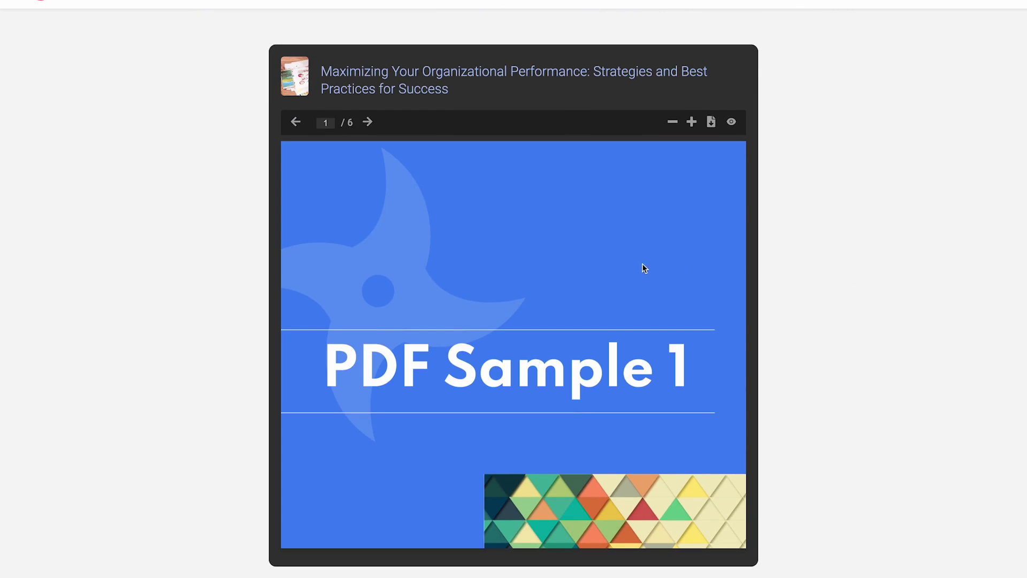
scroll(639, 264, down, 5)
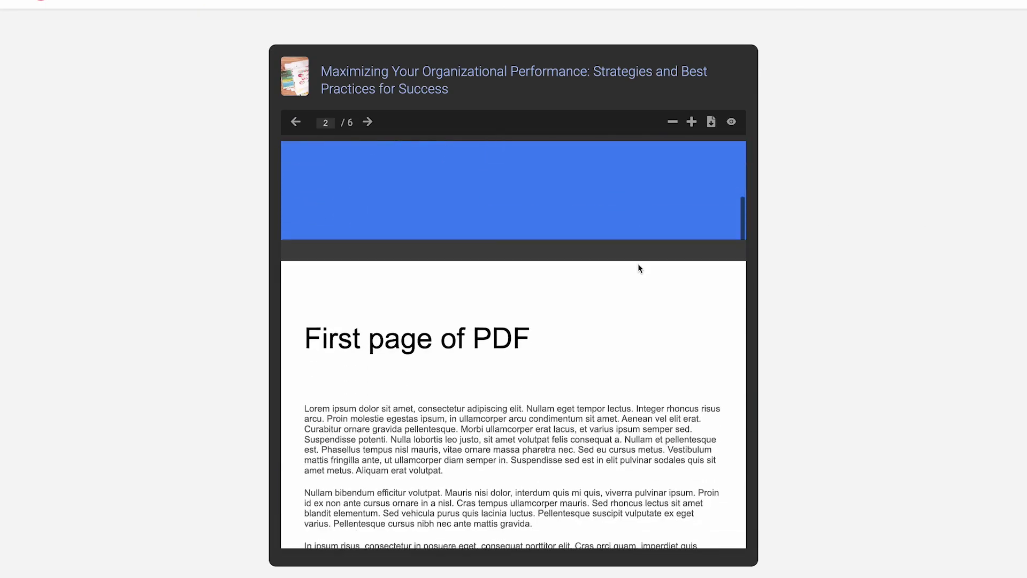